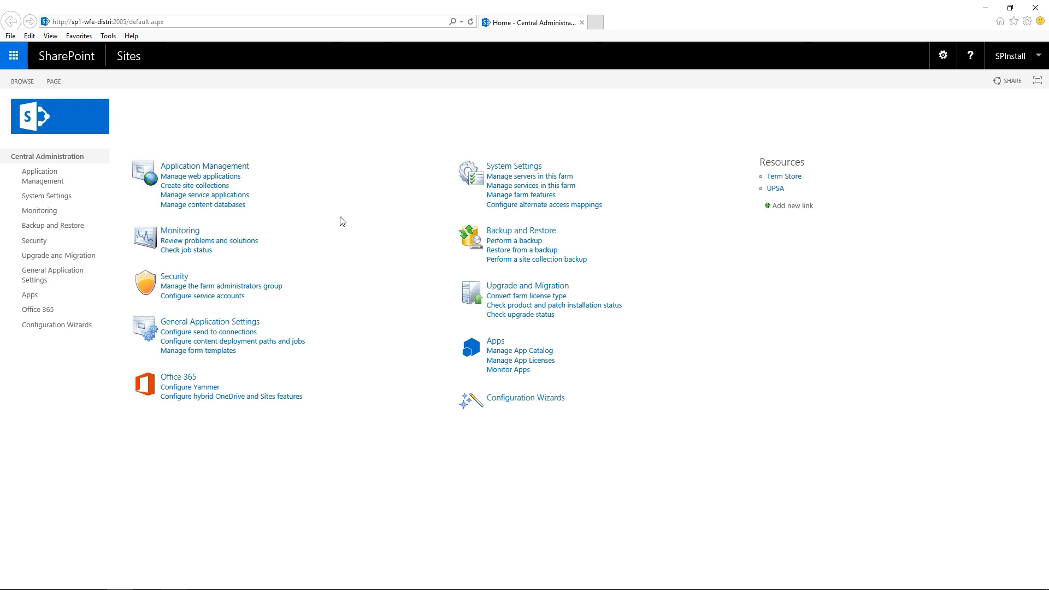
- Go to the Application Management page from the Central Administration home page
click(237, 171)
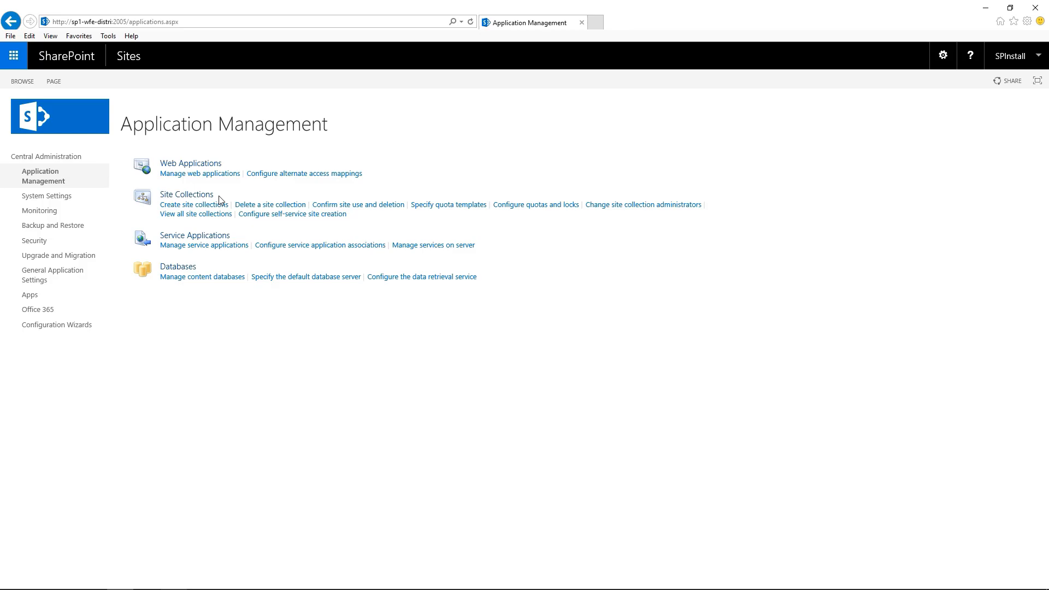
- Start a new blank quota template named 'Techsnips Quota'
click(458, 206)
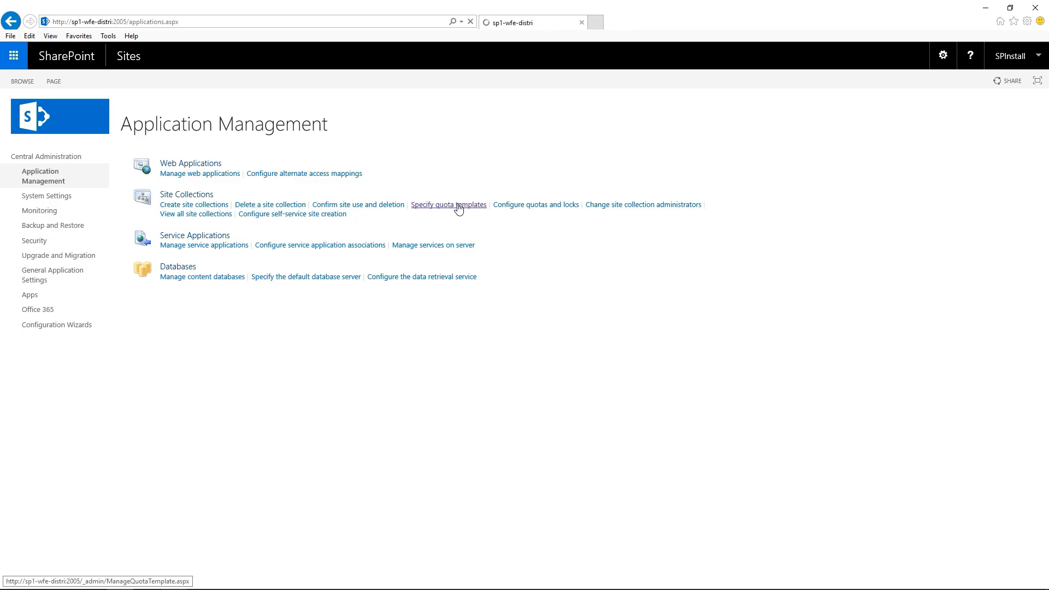
click(413, 206)
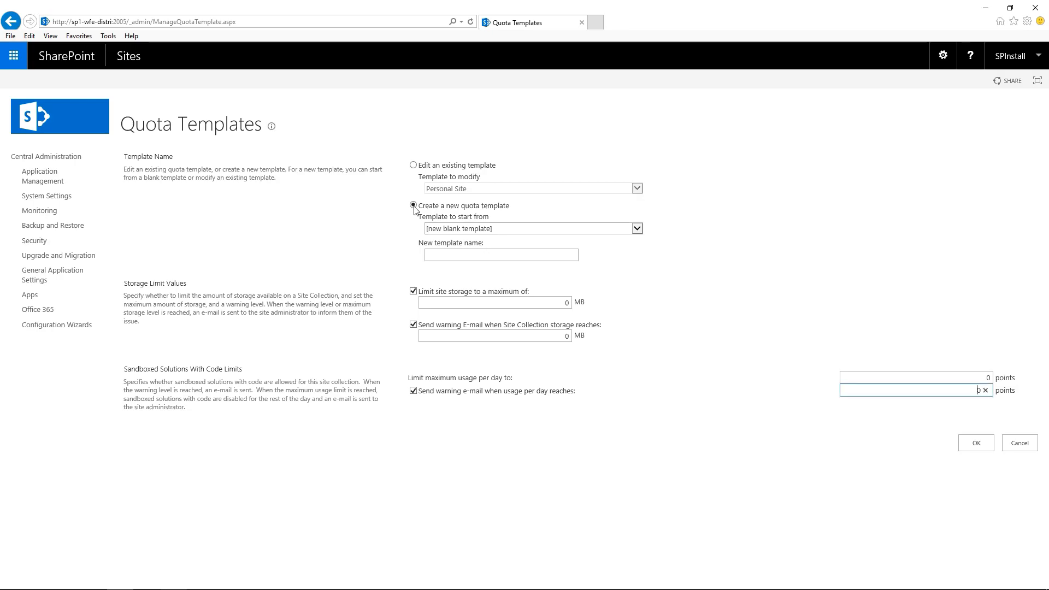
click(637, 228)
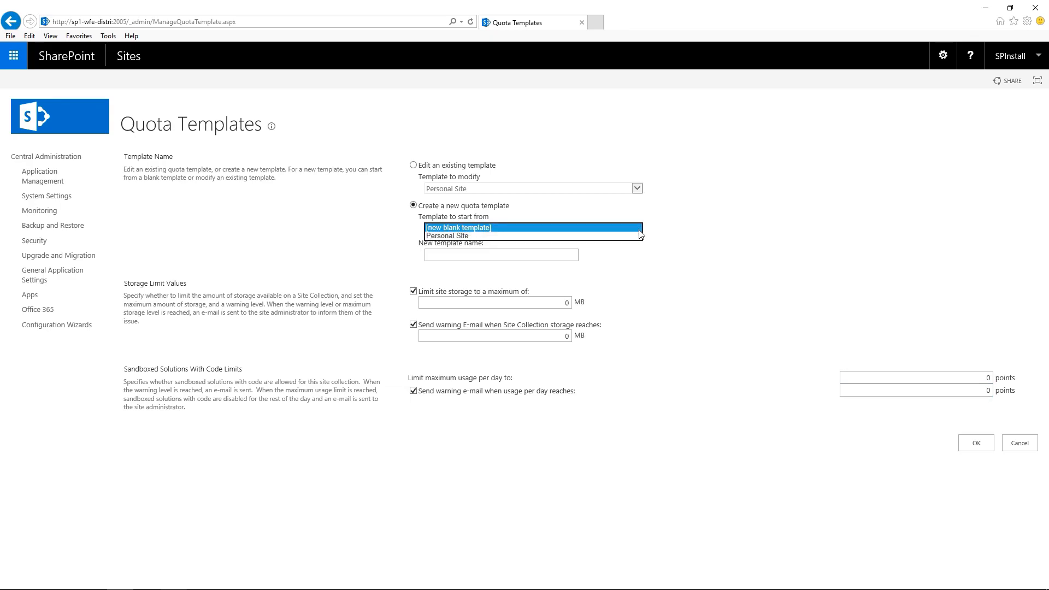
click(625, 270)
click(489, 255)
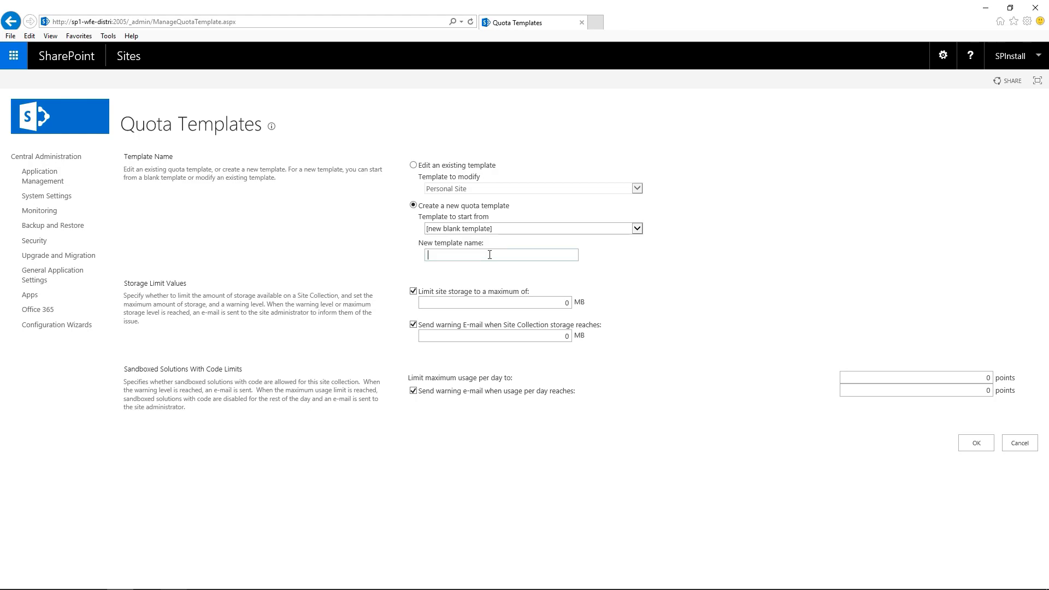
text(Techsnips Quota)
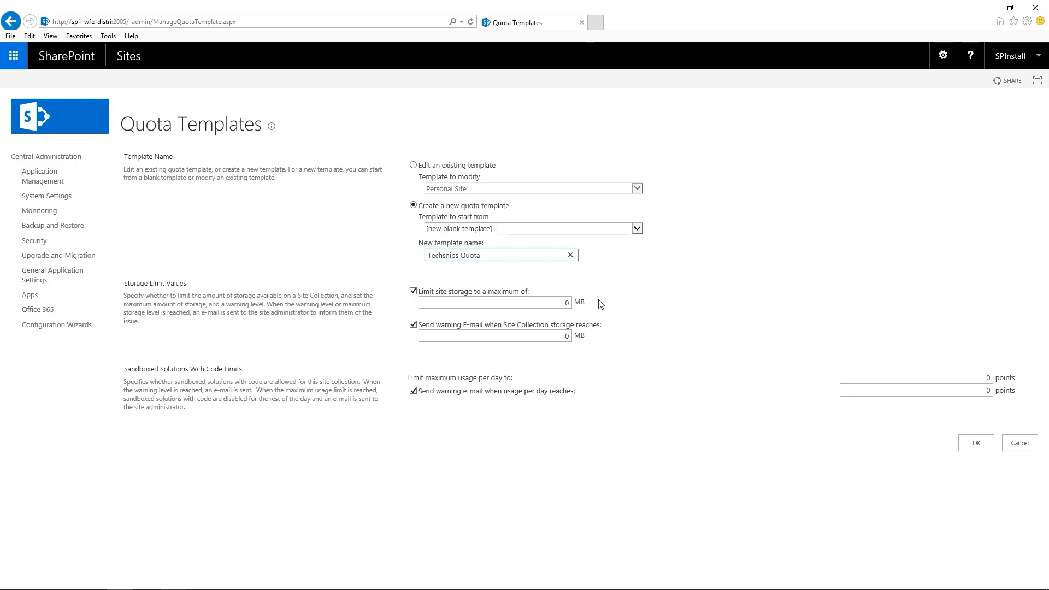
- Set its storage limit to 5120 MB and warning level to 4096 MB, and save it
click(567, 303)
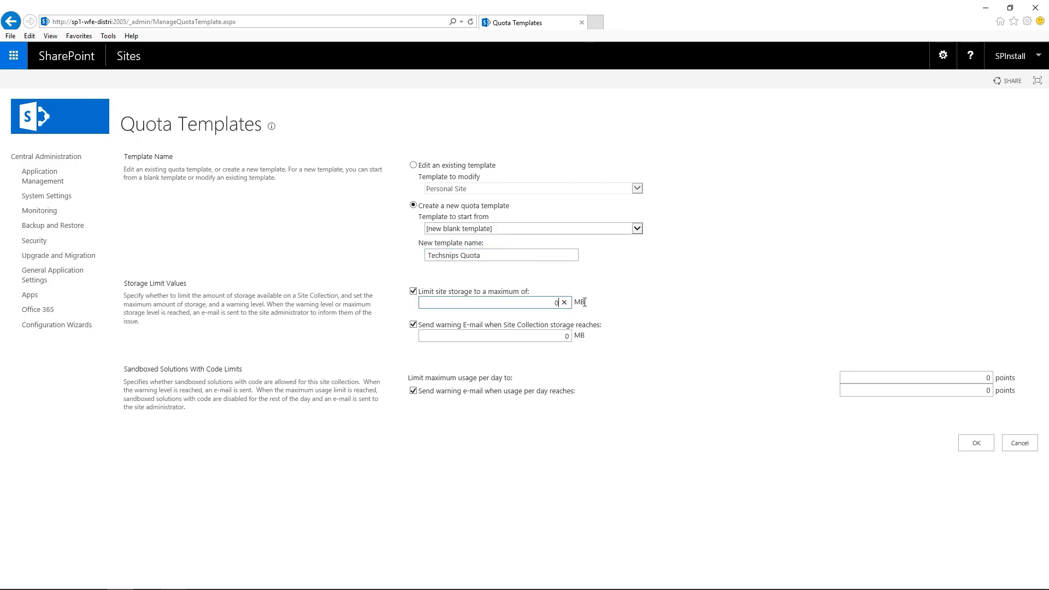
key(BackSpace)
text(5120)
click(579, 336)
key(BackSpace)
text(4096)
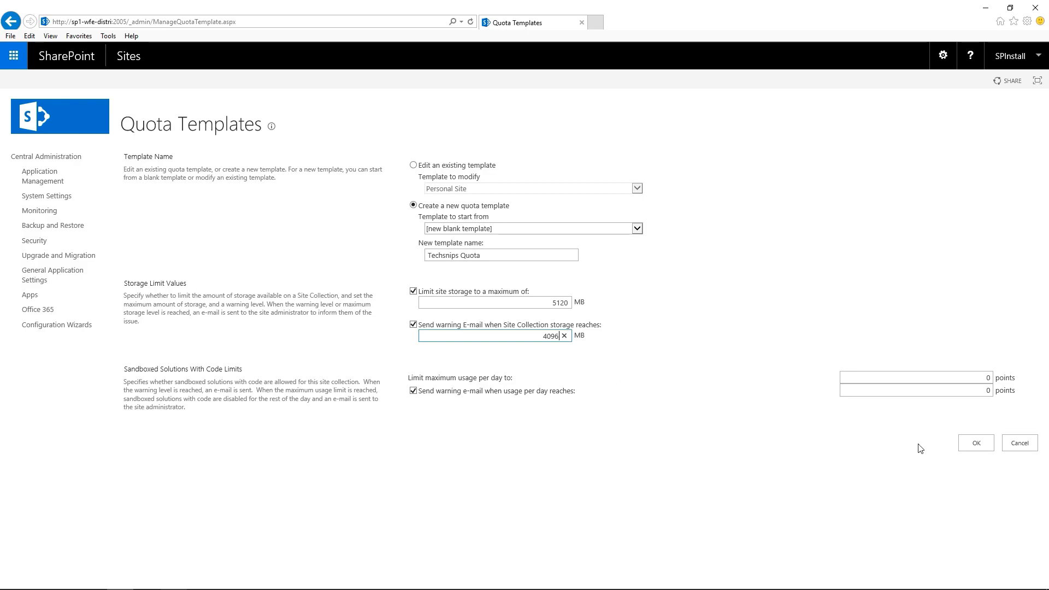
click(976, 443)
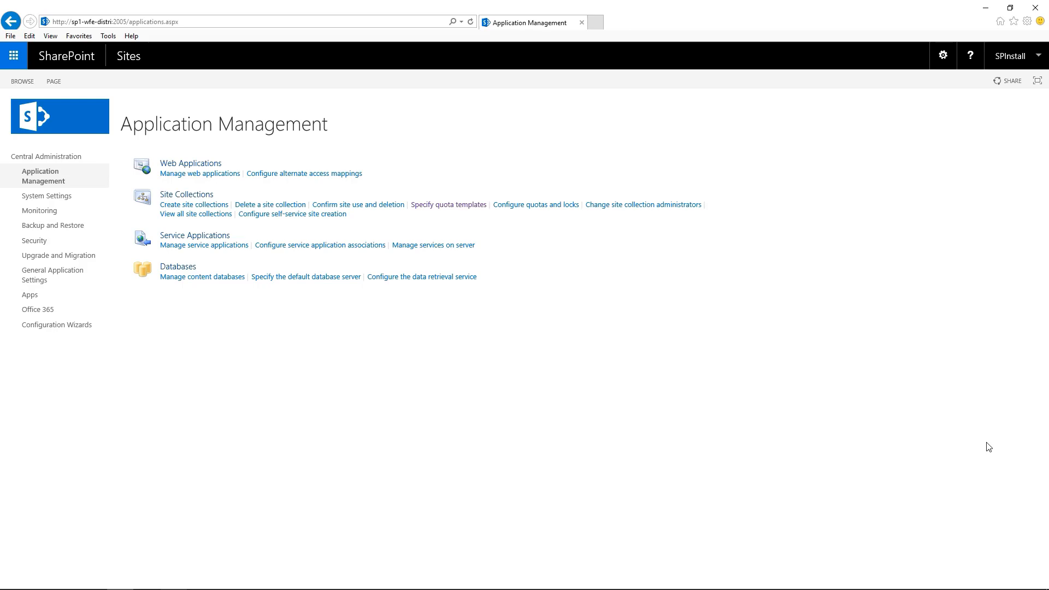
click(453, 210)
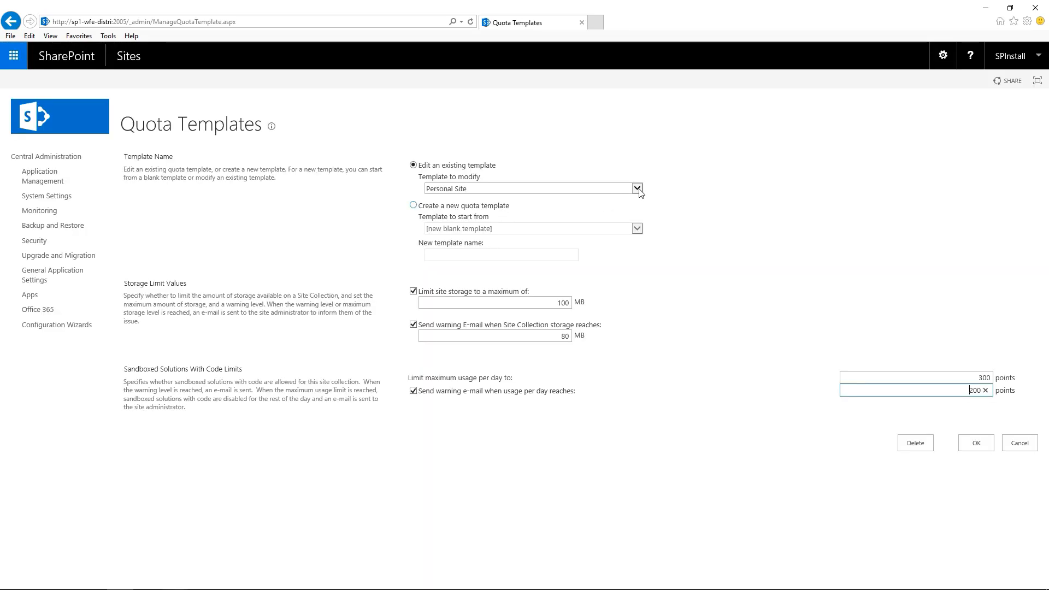
click(638, 190)
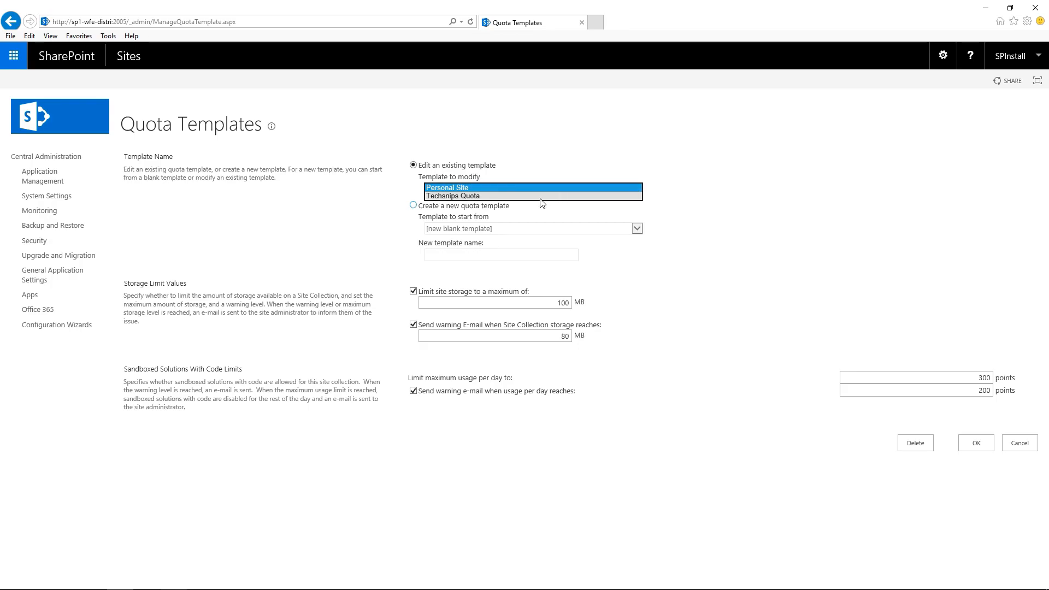
click(1025, 447)
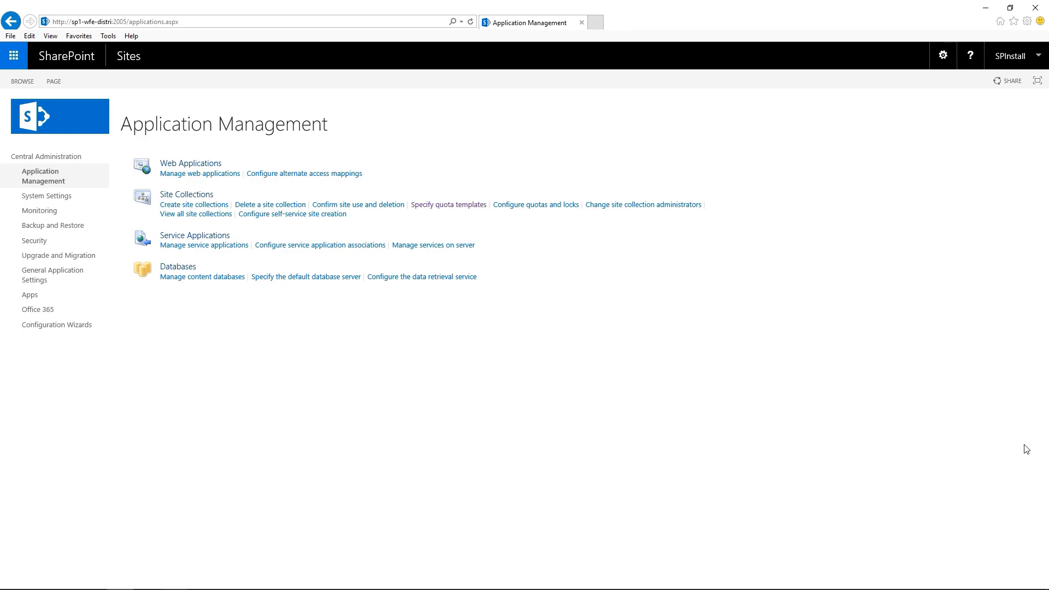
- Start a new site collection titled 'TechSnips' at URL name 'techsnips'
click(203, 210)
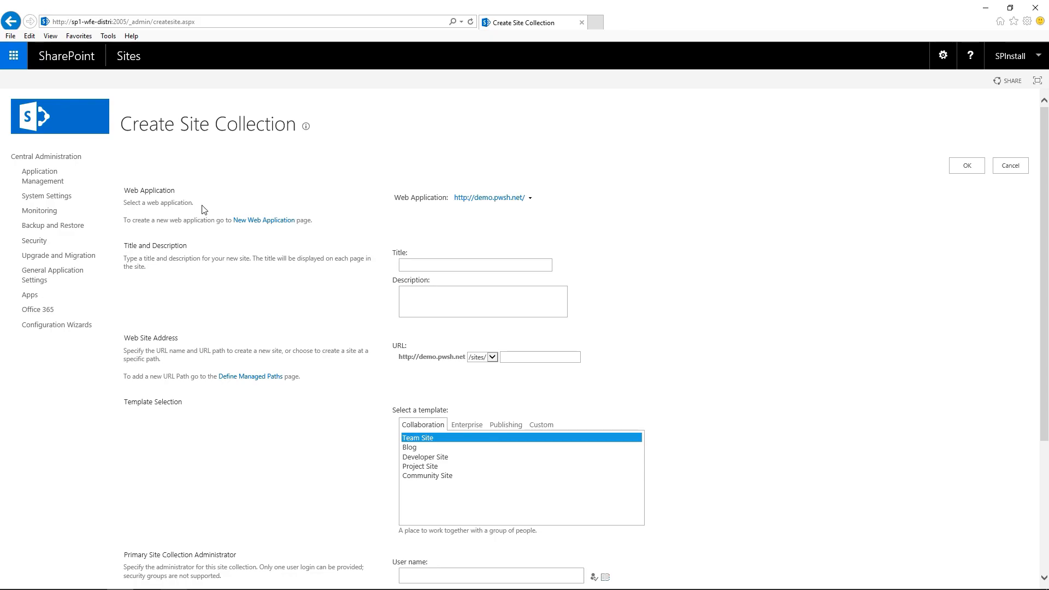
click(539, 265)
text(TechSnips)
click(513, 358)
text(techsnips)
scroll(701, 415, down, 3)
- Enter and verify primary and secondary administrators, apply Techsnips Quota, and create the site
click(522, 378)
text(spinstall)
click(594, 382)
click(568, 431)
click(595, 432)
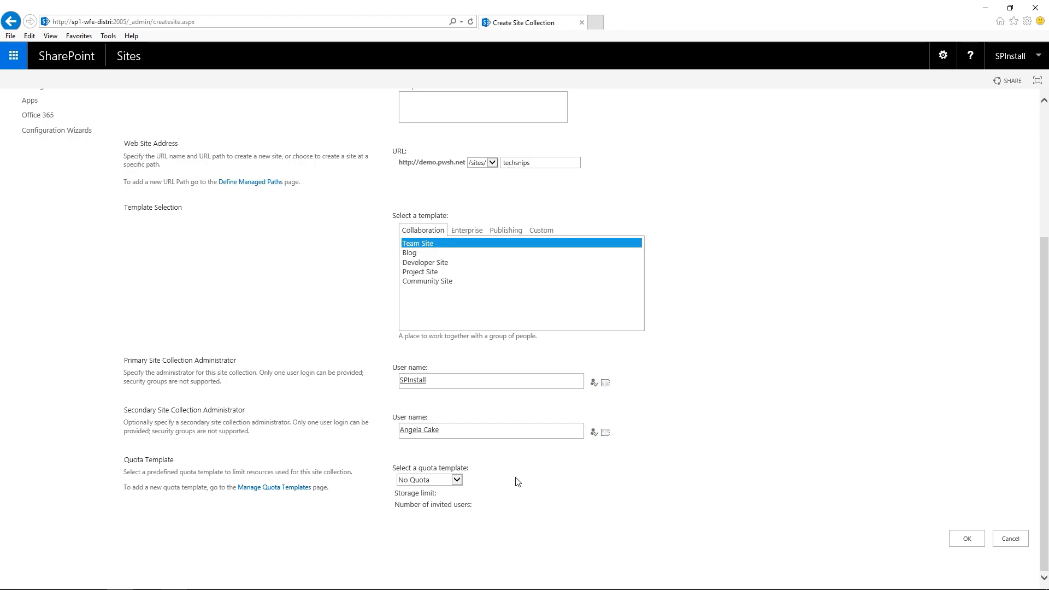
click(457, 481)
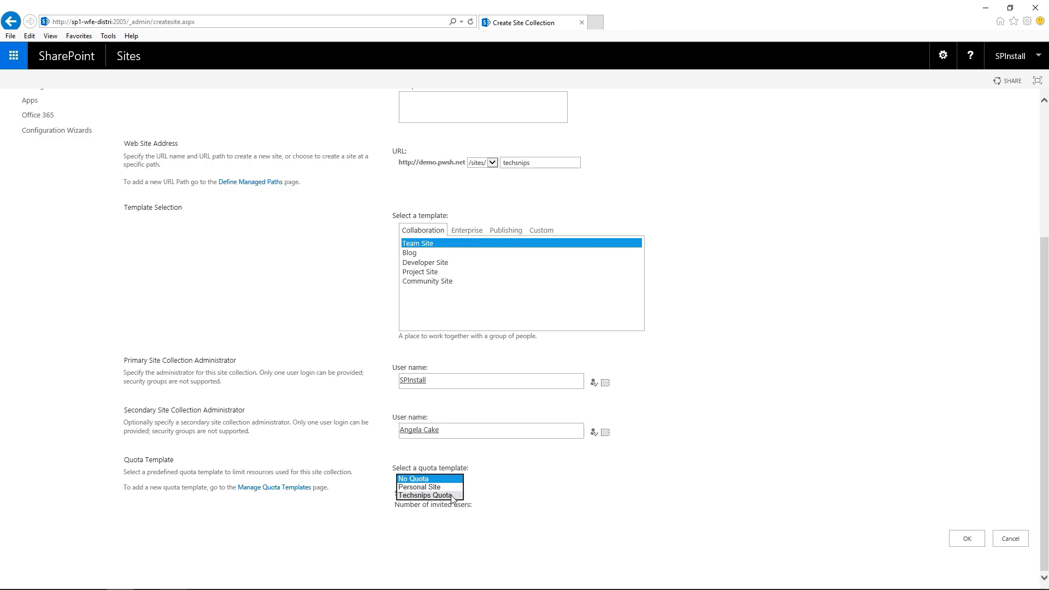
click(452, 496)
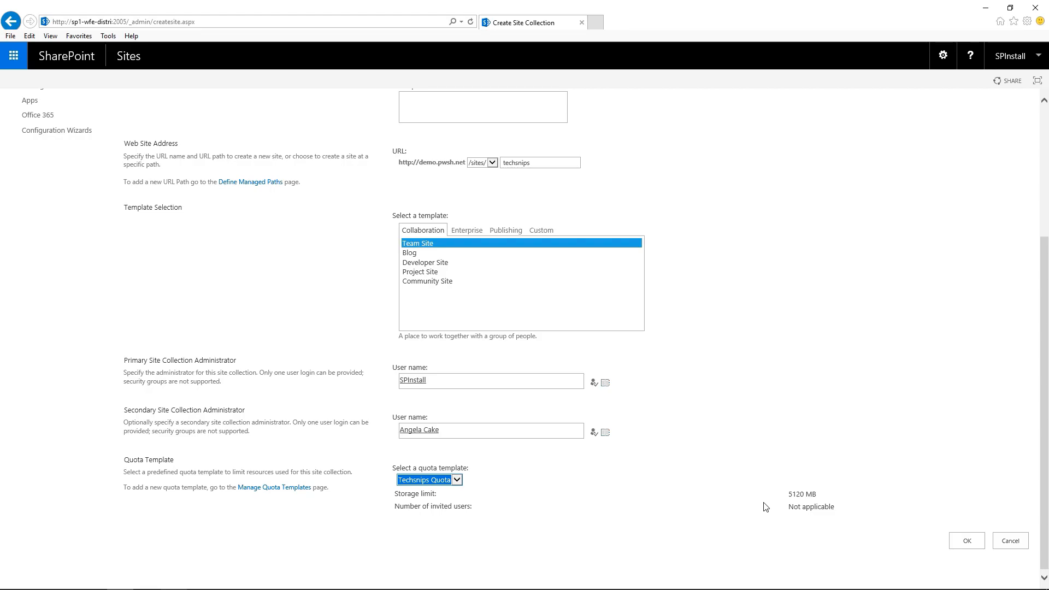
click(972, 544)
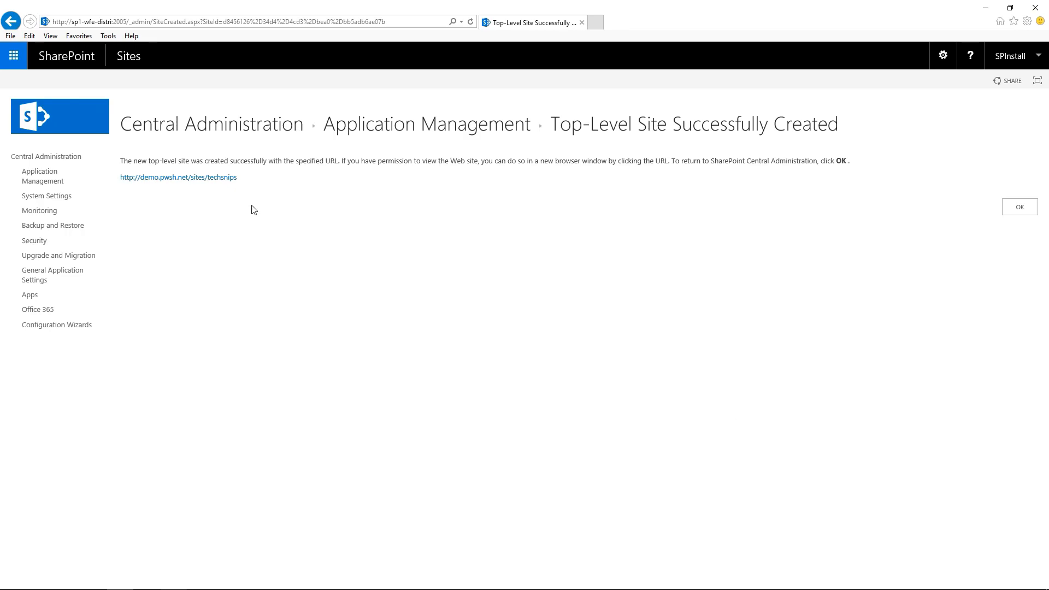
- Check TechSnips Storage Metrics shows 5.00 GB free of 5.00 GB, then return to Central Administration
click(221, 178)
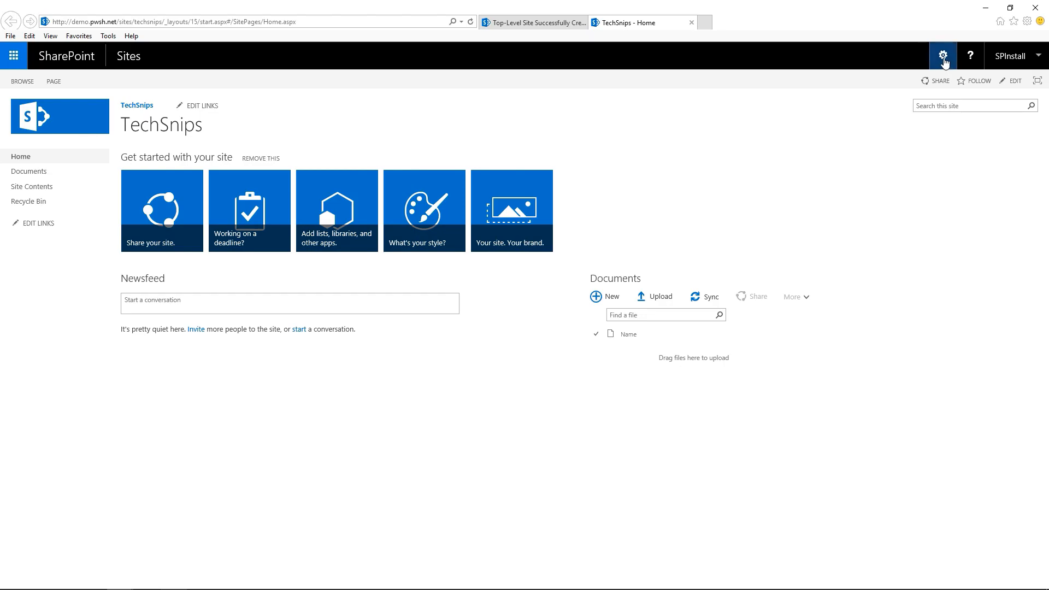
click(945, 64)
click(937, 214)
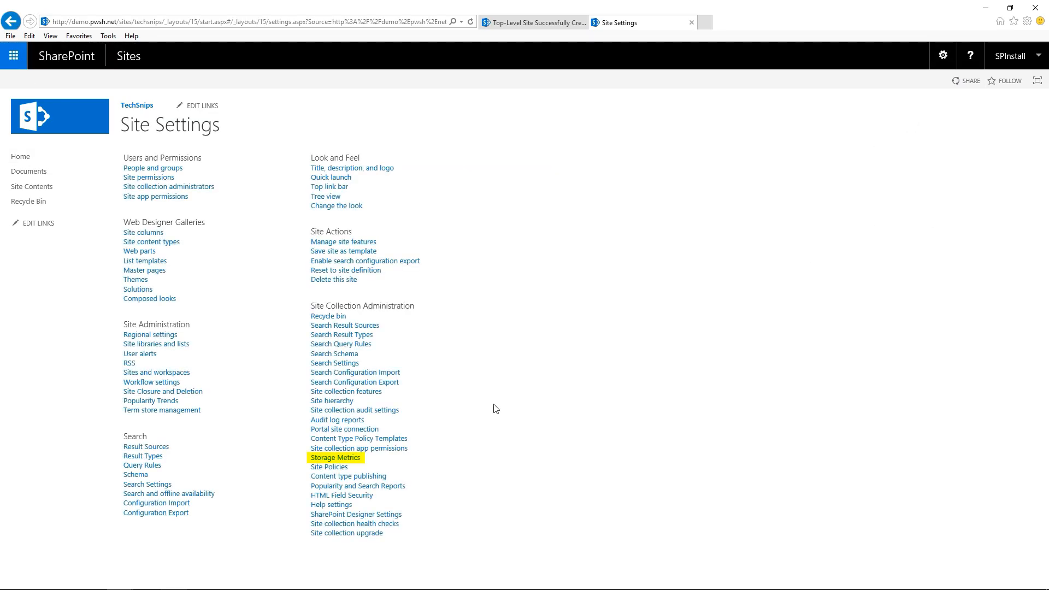
click(350, 462)
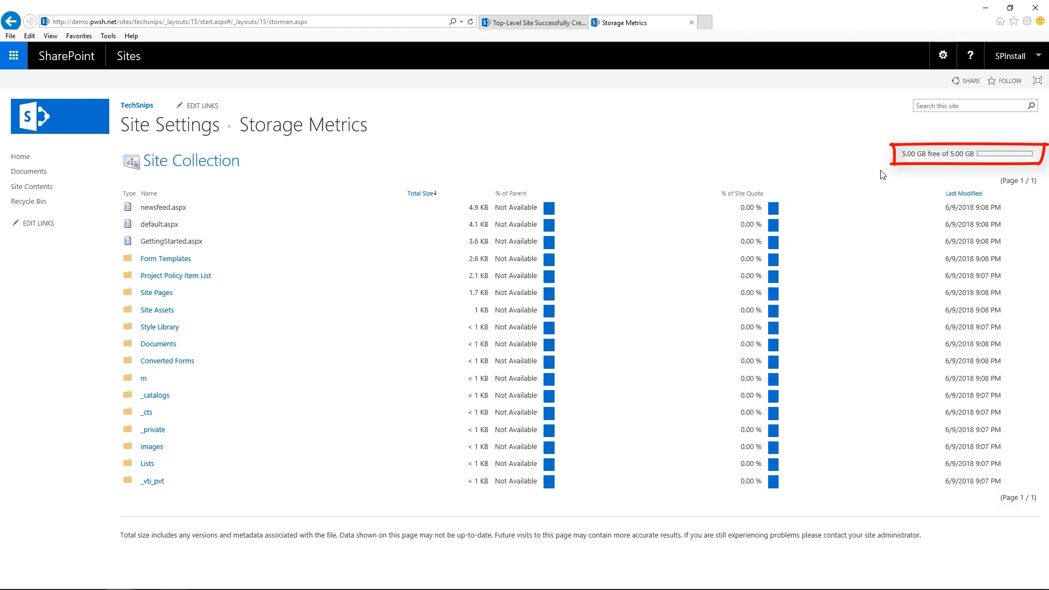
click(535, 25)
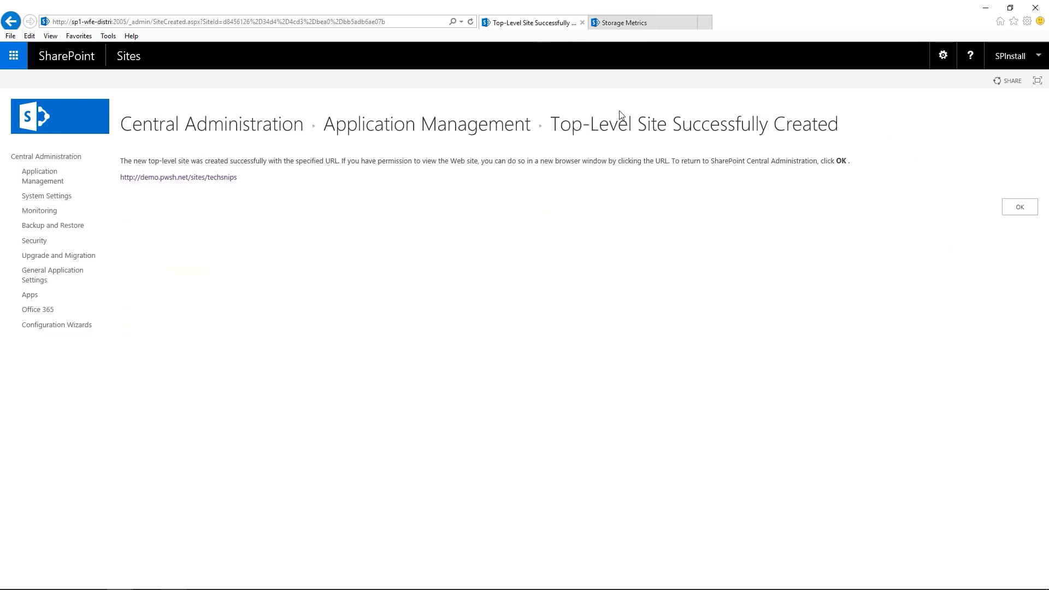
click(1031, 212)
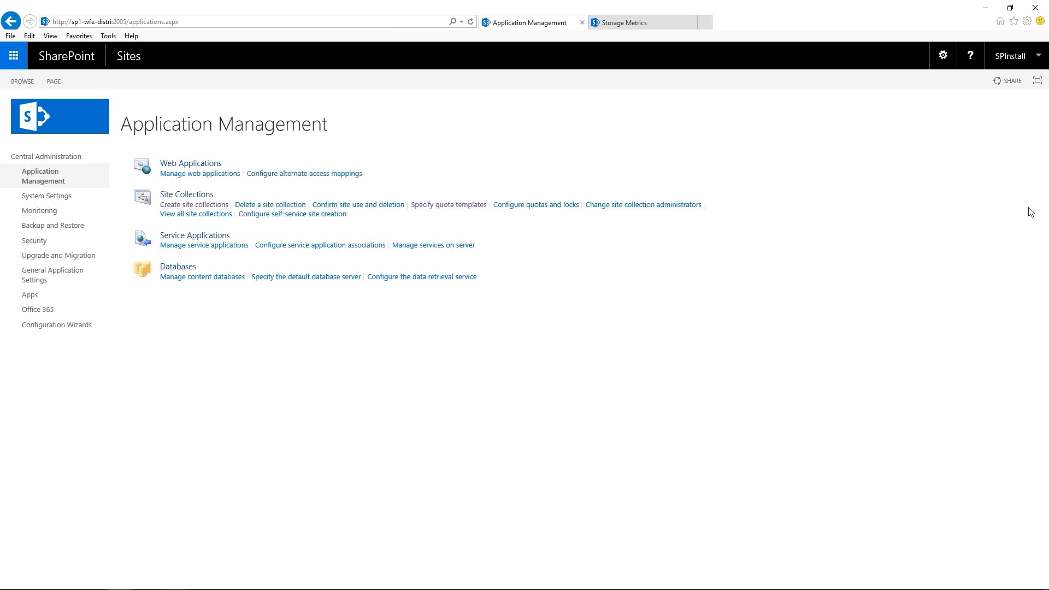
- Change the Techsnips Quota template to a 10240 MB limit and 8192 MB warning, and save
click(467, 206)
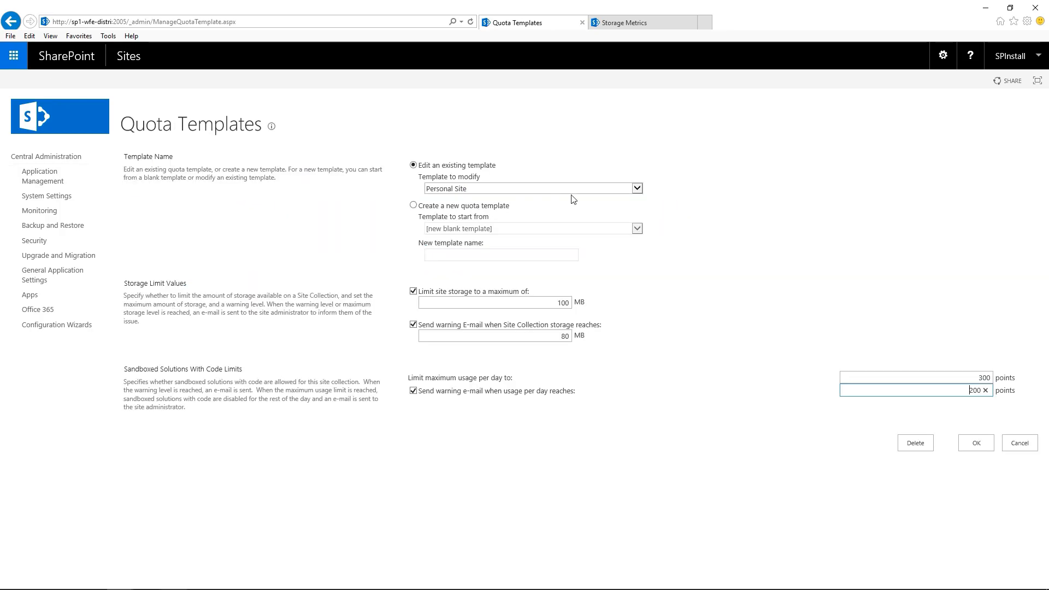
click(637, 190)
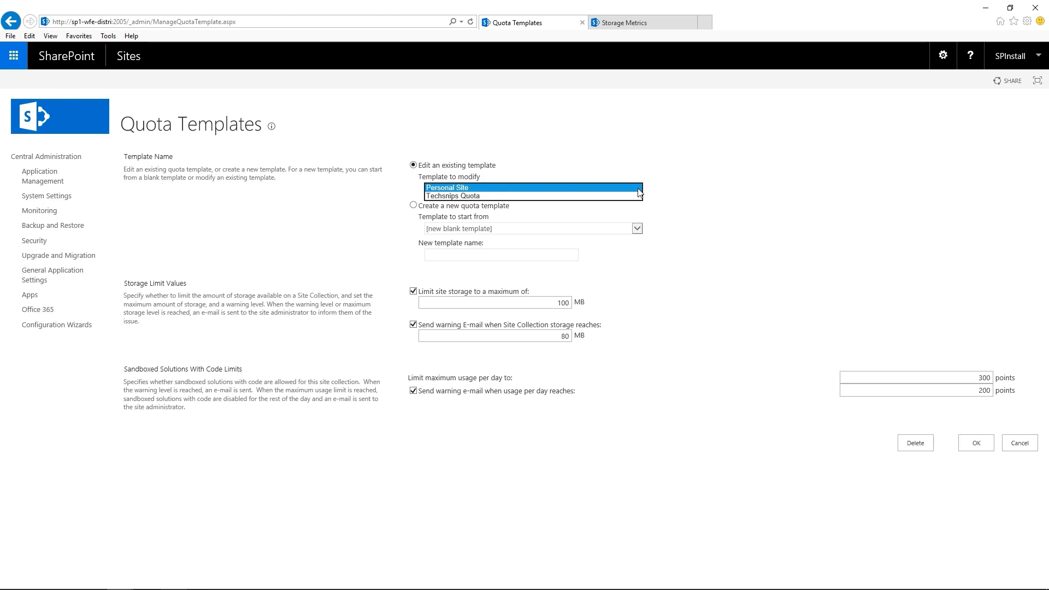
click(566, 198)
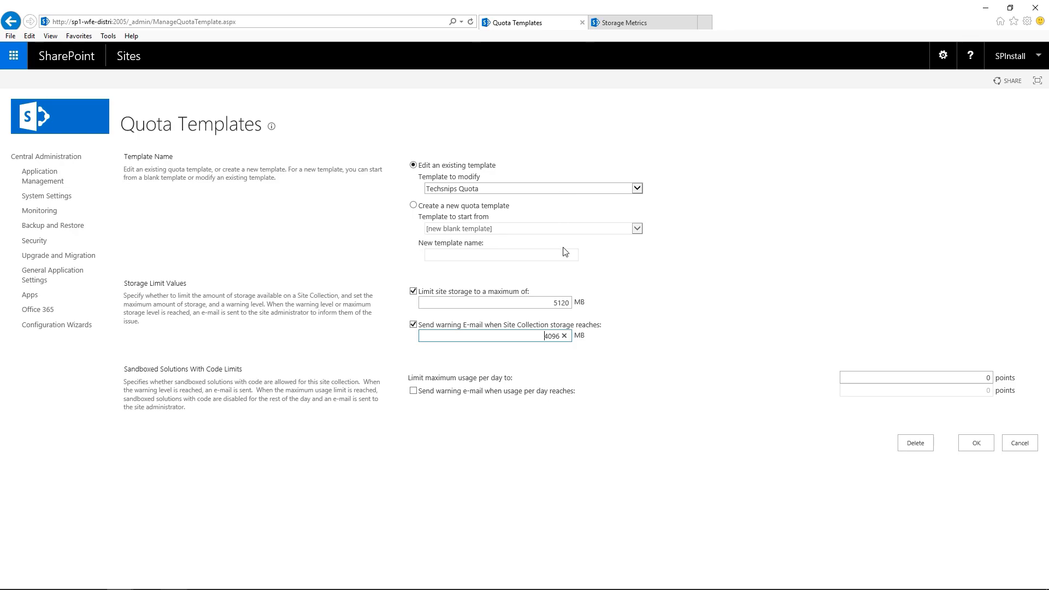
drag(551, 303, 594, 309)
key(BackSpace)
key(BackSpace)
key(BackSpace)
text(10240)
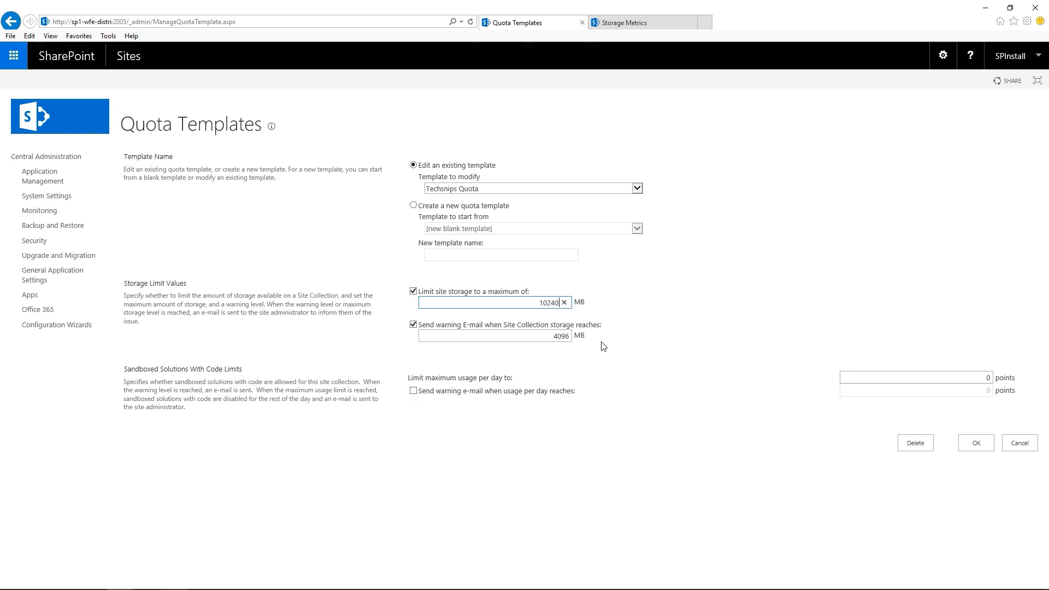
drag(544, 336, 568, 337)
text(4)
key(BackSpace)
text(8192)
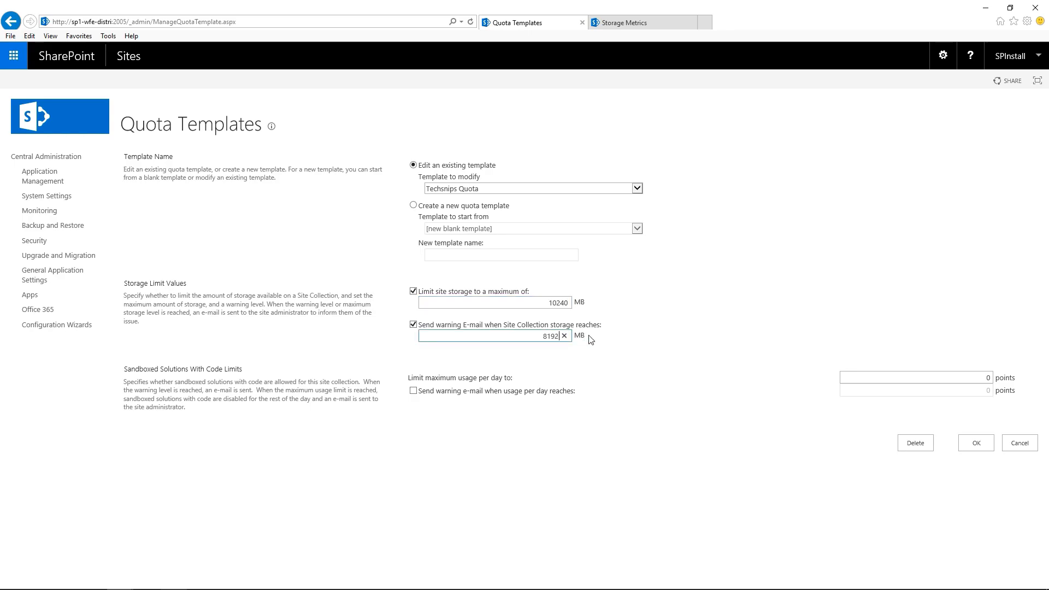
click(986, 445)
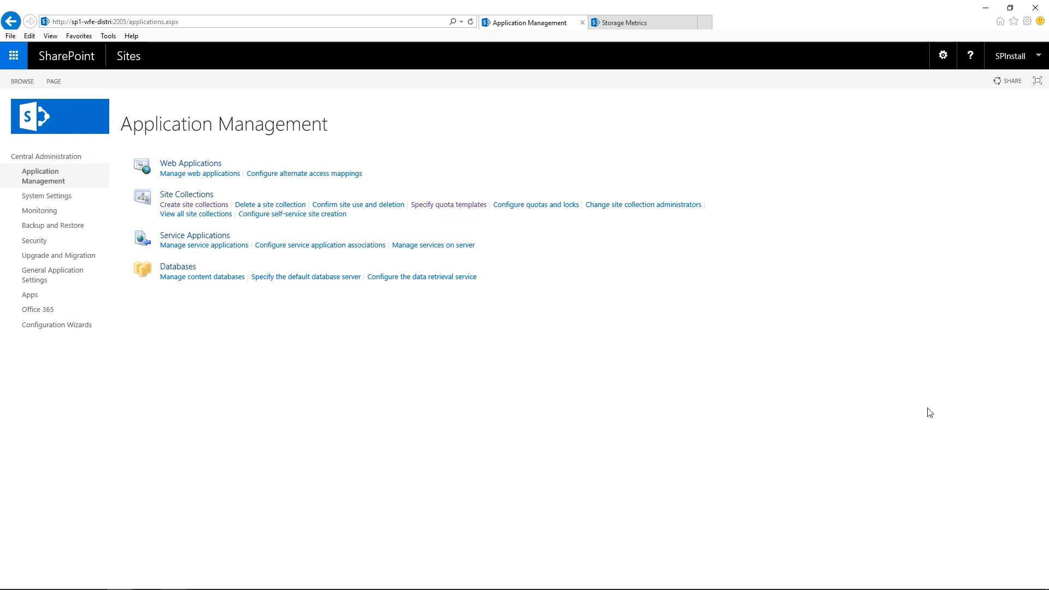
- In Site Collection Quotas and Locks, select the /sites/techsnips site collection
click(555, 209)
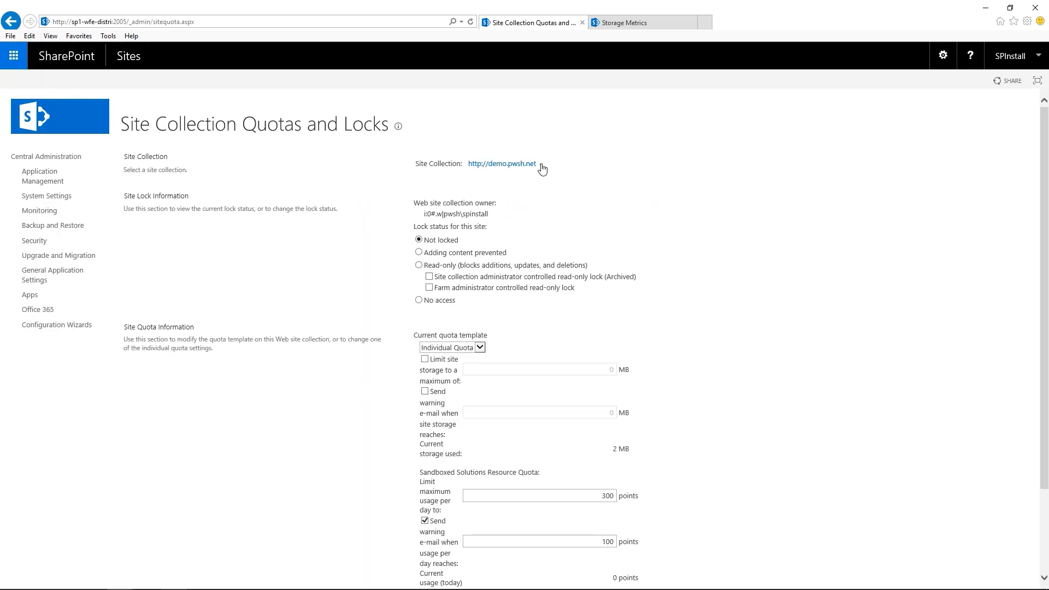
click(541, 166)
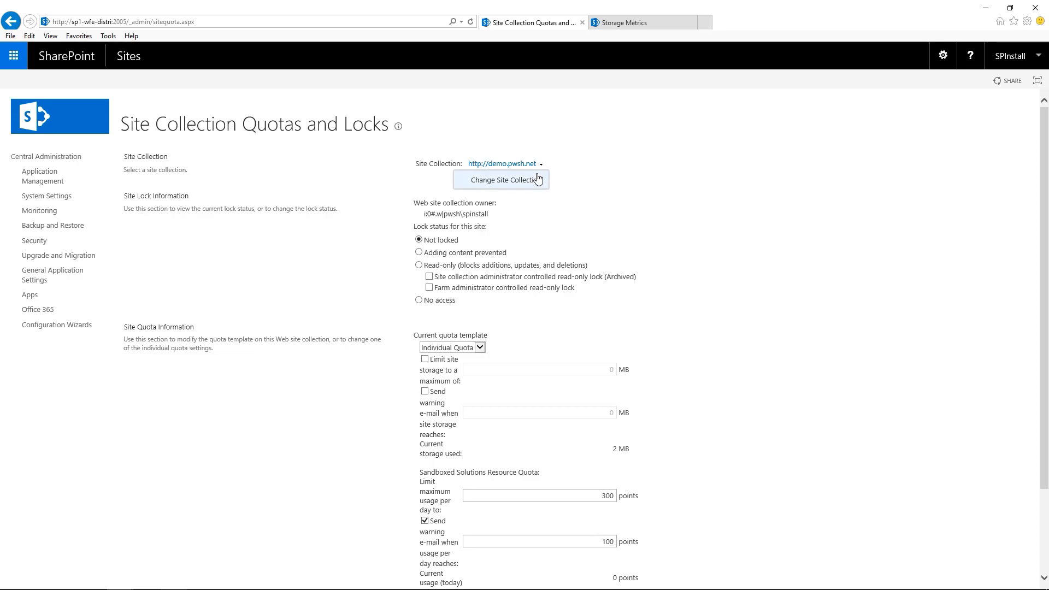
click(533, 182)
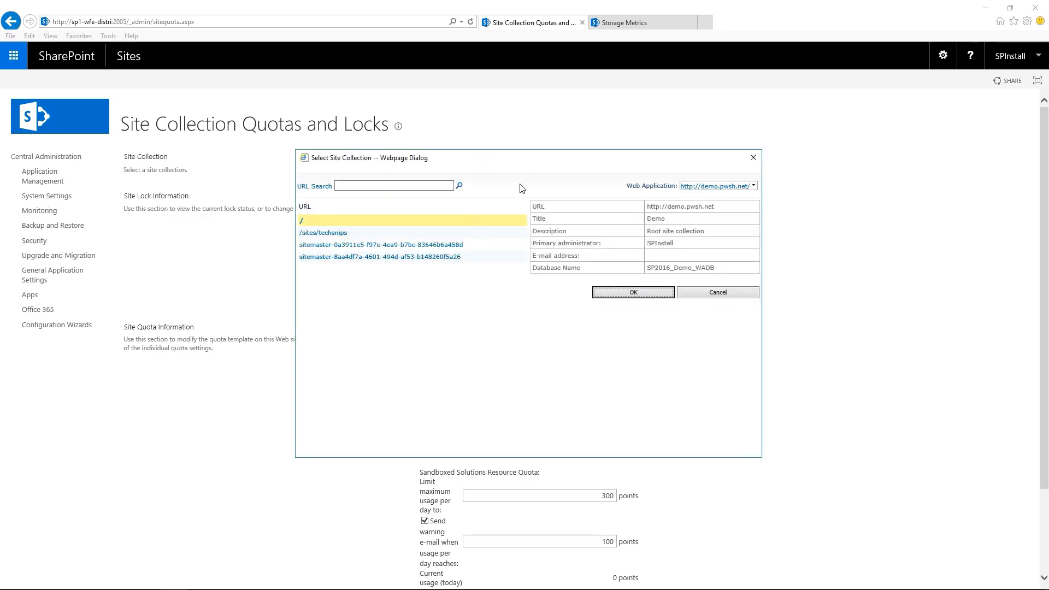
click(338, 234)
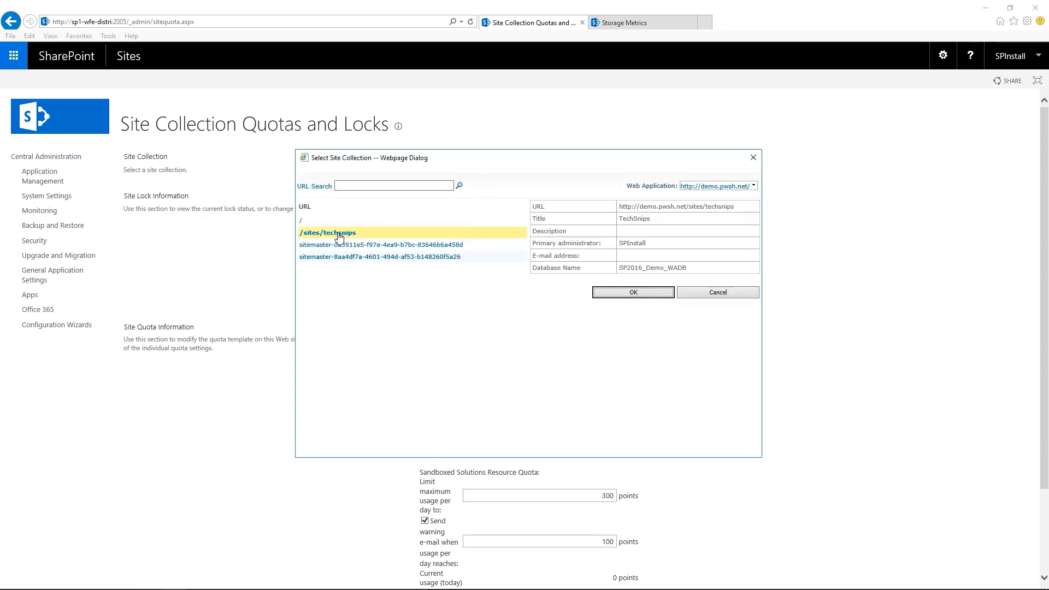
click(623, 295)
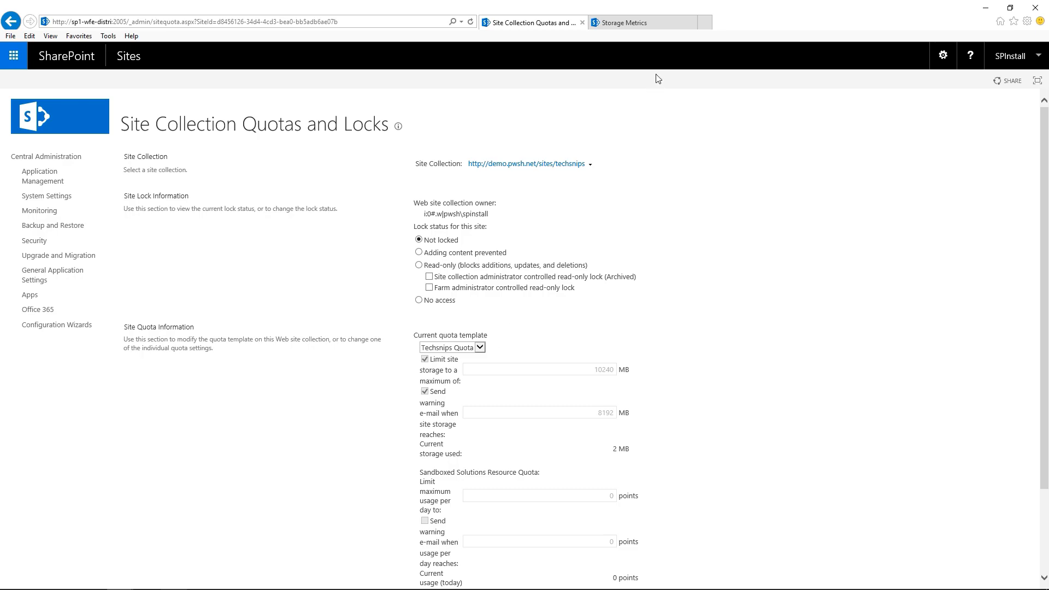
- Recheck TechSnips storage metrics, then save its quota settings under Techsnips Quota at 10240 MB
click(645, 24)
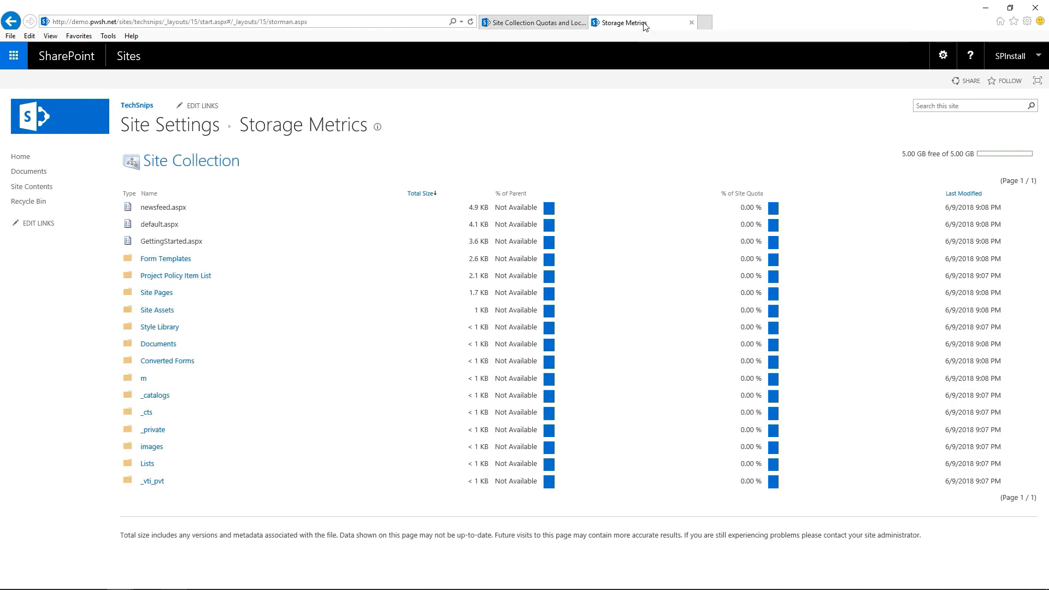
click(470, 22)
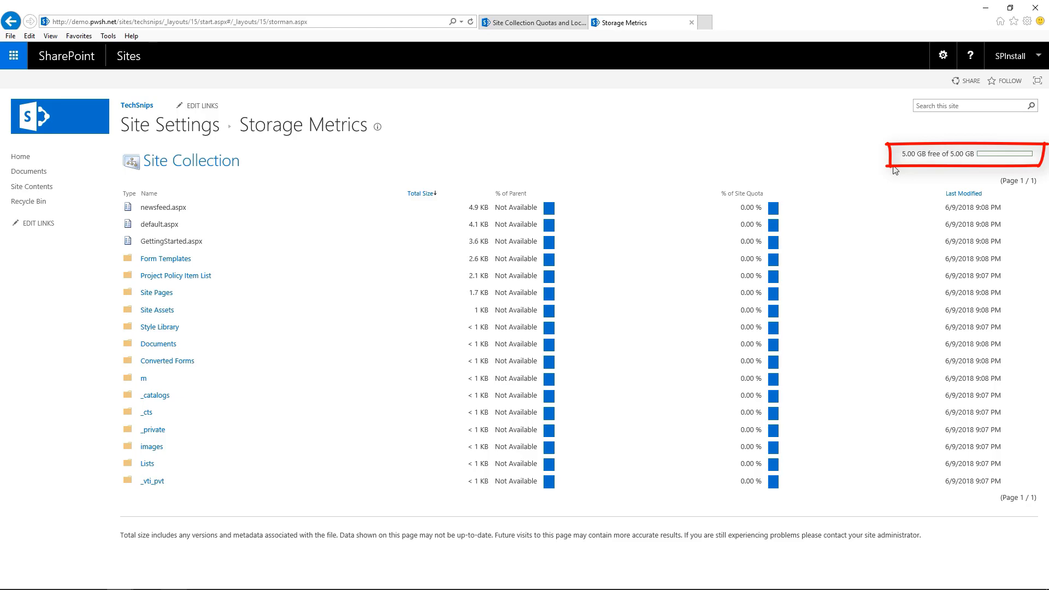
click(533, 23)
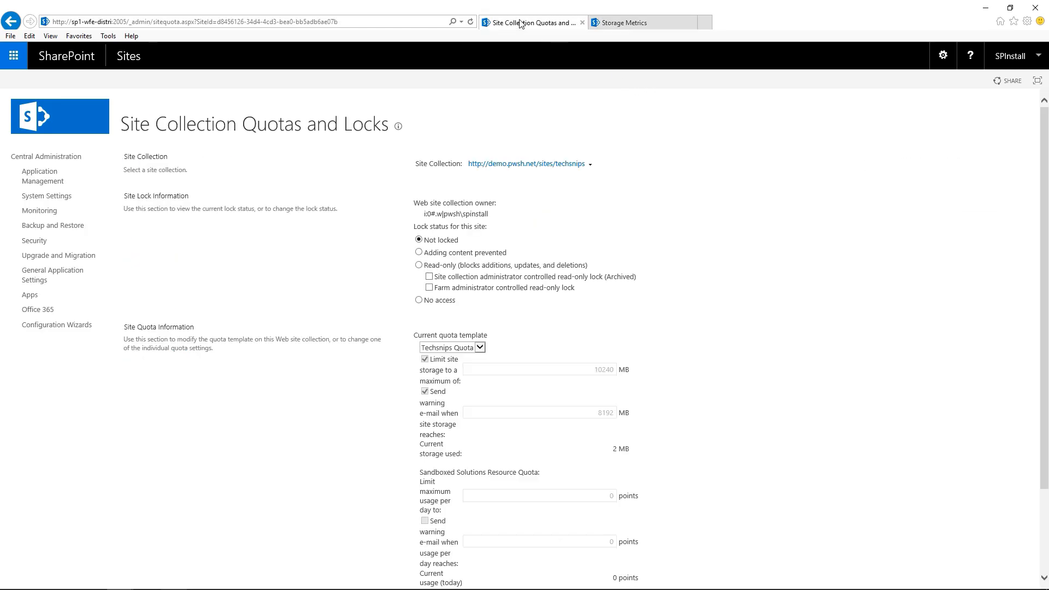
scroll(756, 421, down, 2)
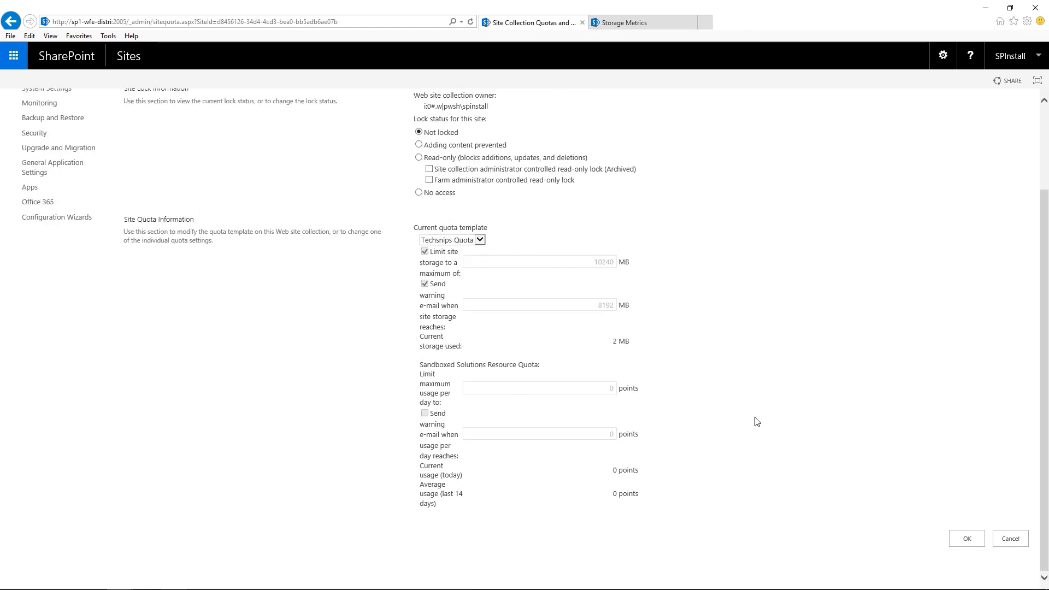
click(967, 539)
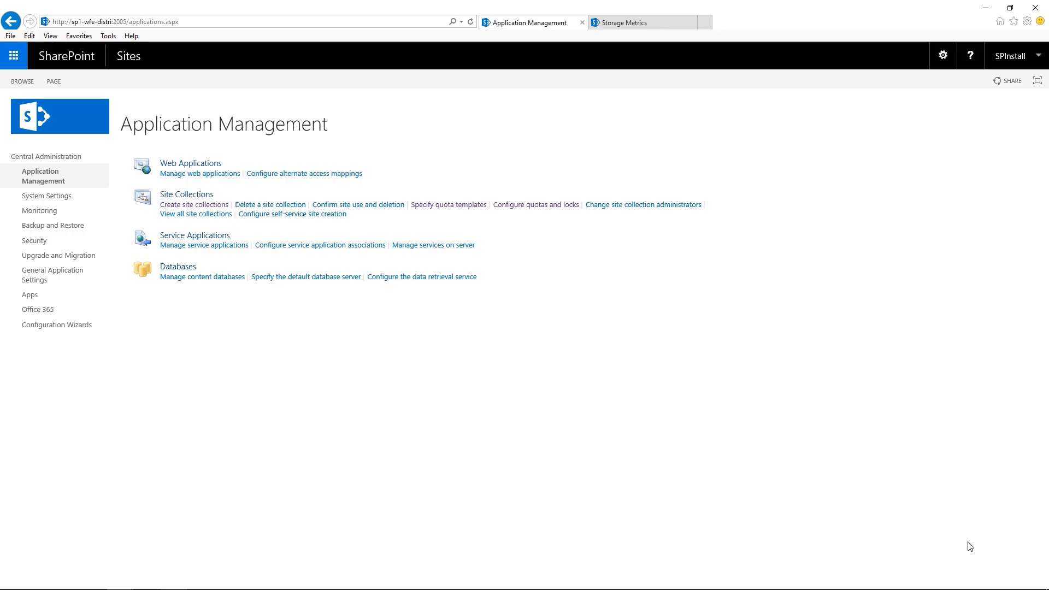
click(633, 22)
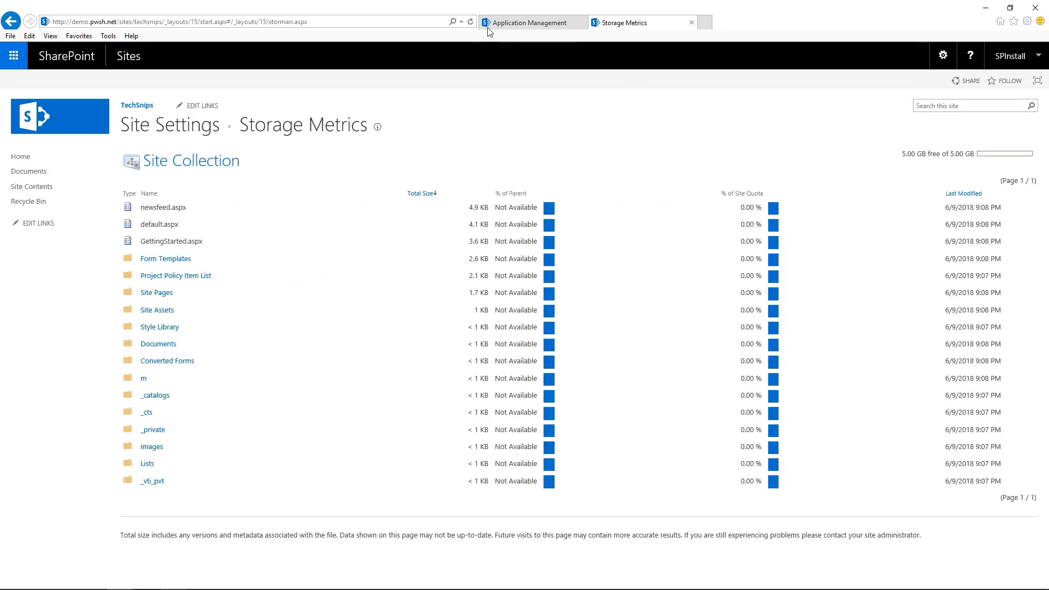
click(470, 22)
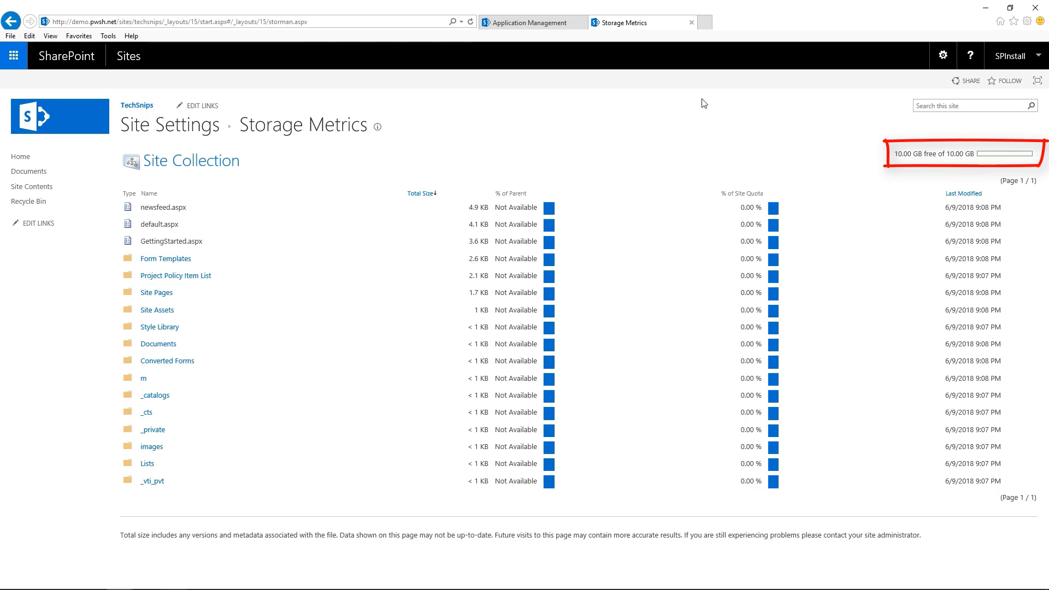
click(533, 24)
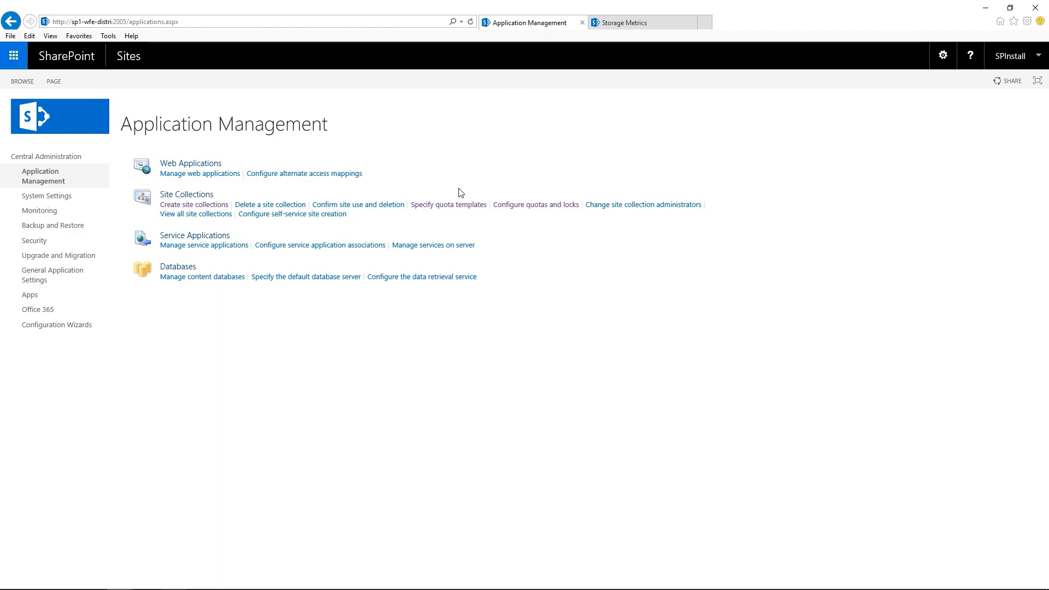
- Delete the Techsnips Quota template and check that only Personal Site remains
click(451, 205)
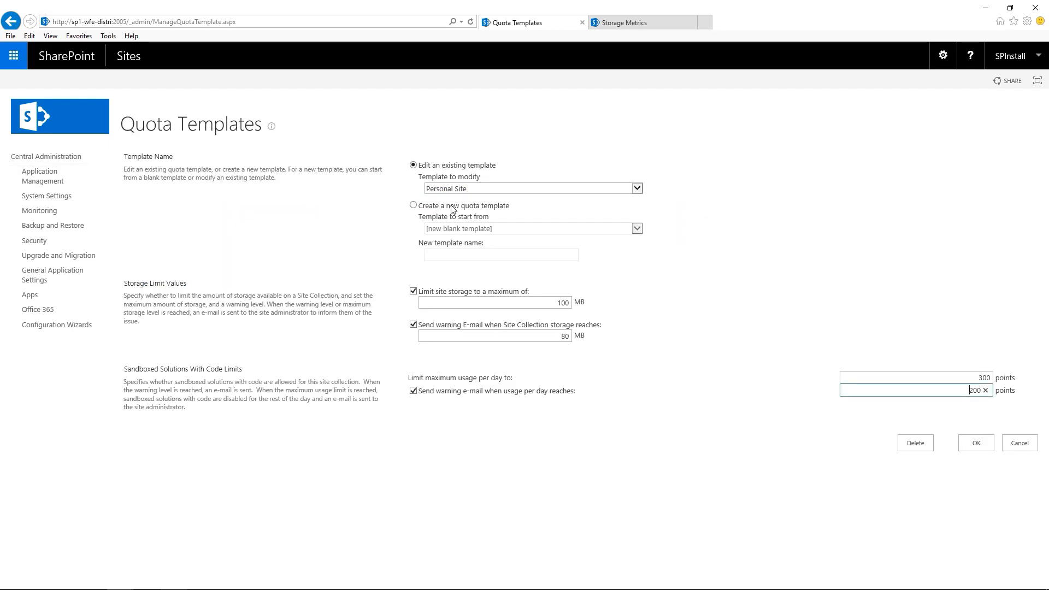
click(637, 189)
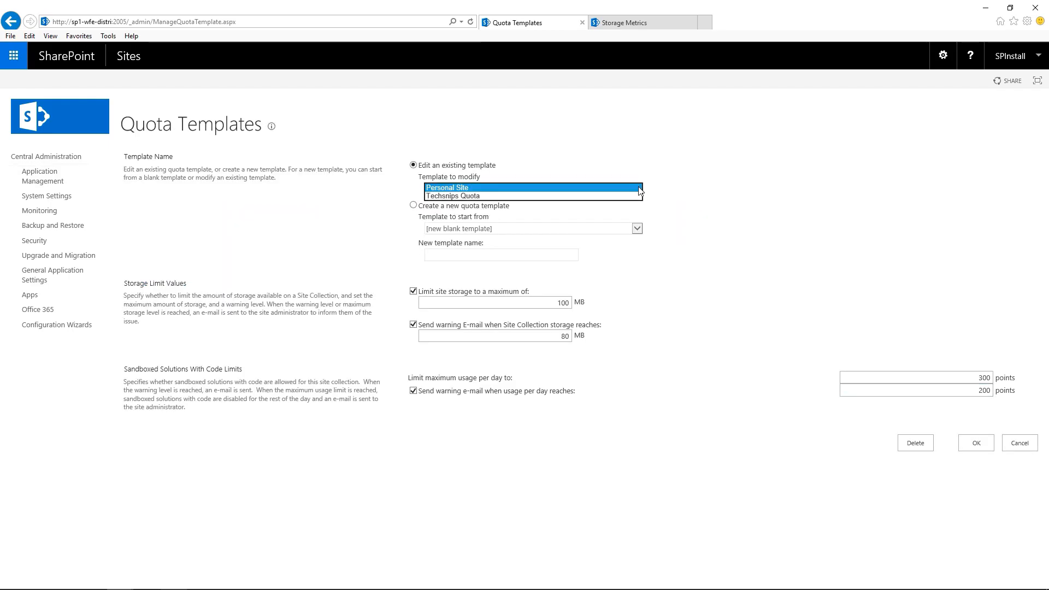
click(590, 195)
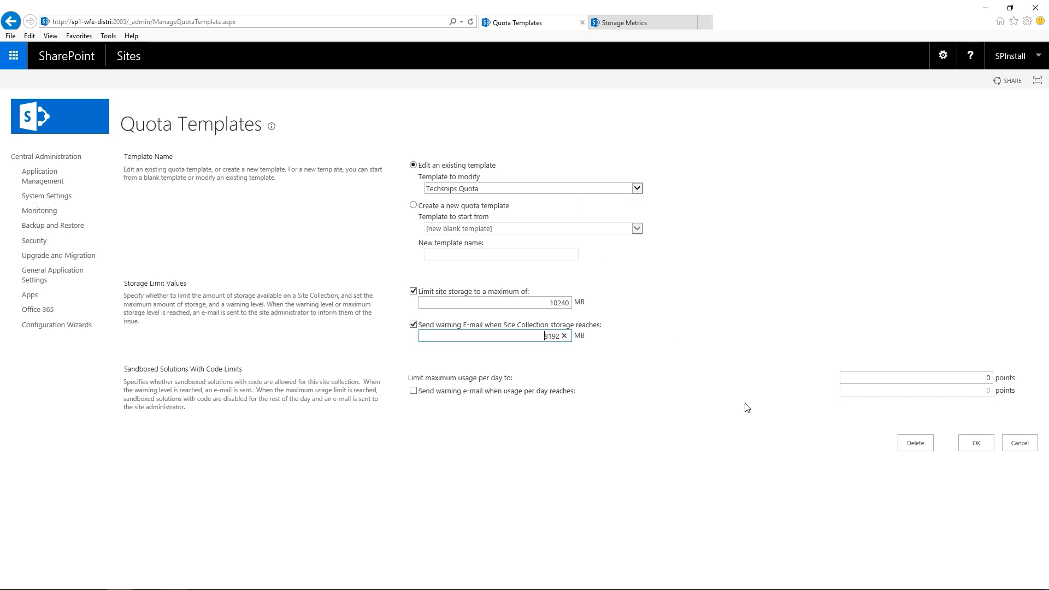
click(916, 443)
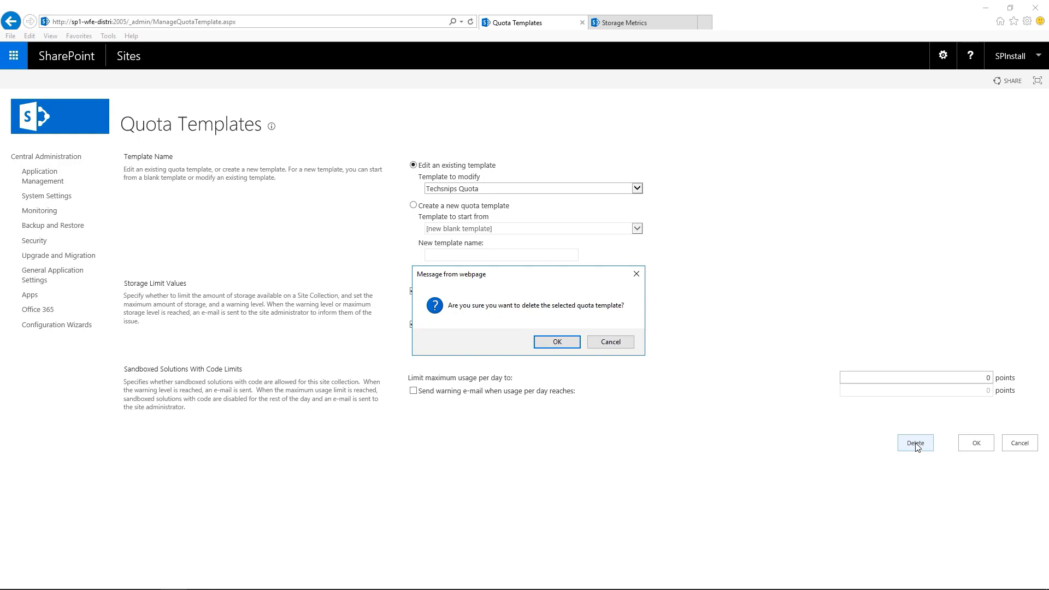
click(570, 346)
click(639, 189)
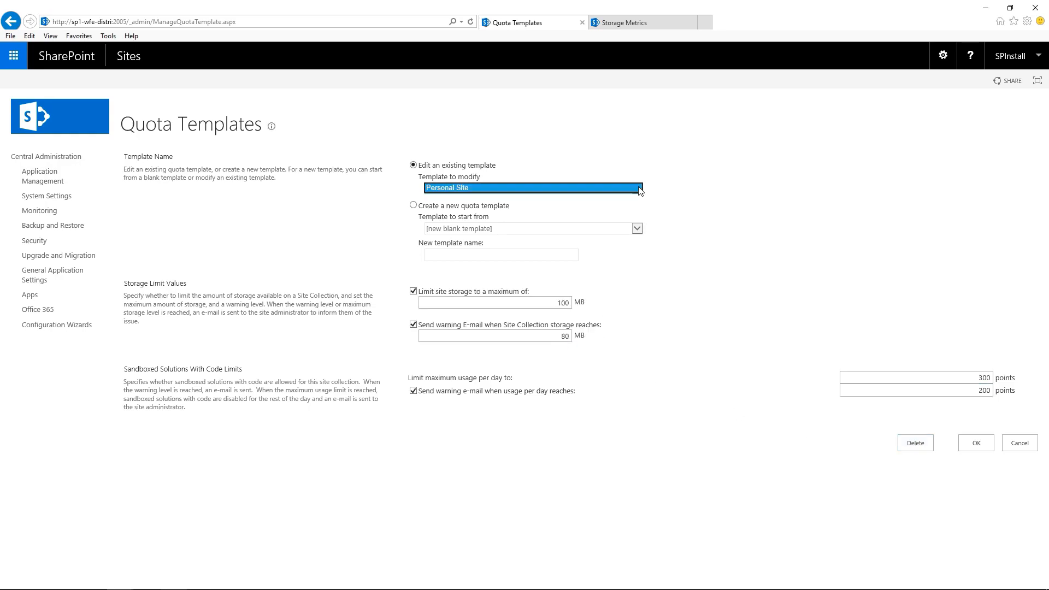
click(670, 203)
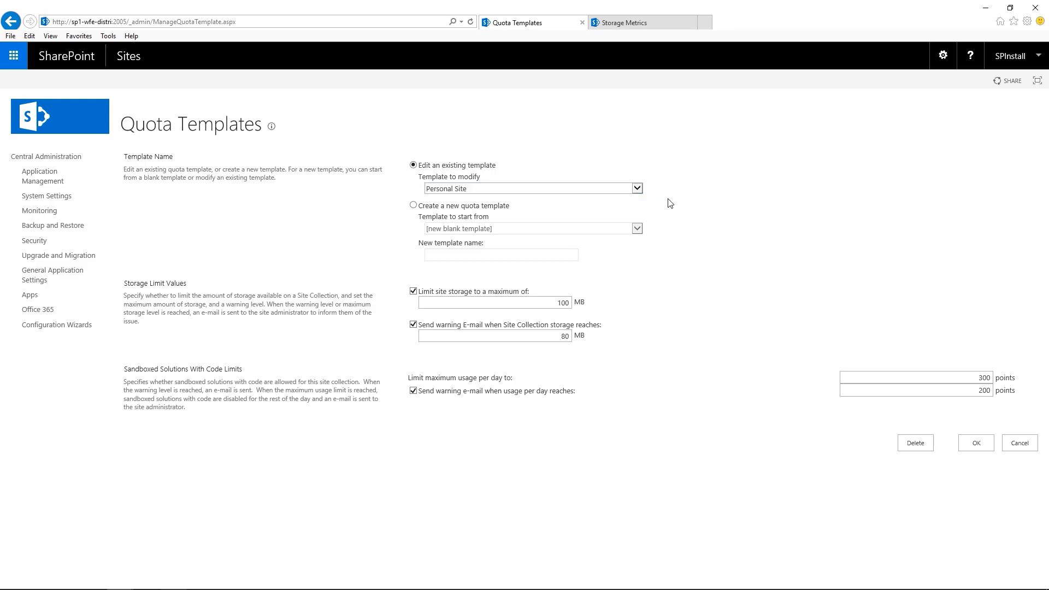